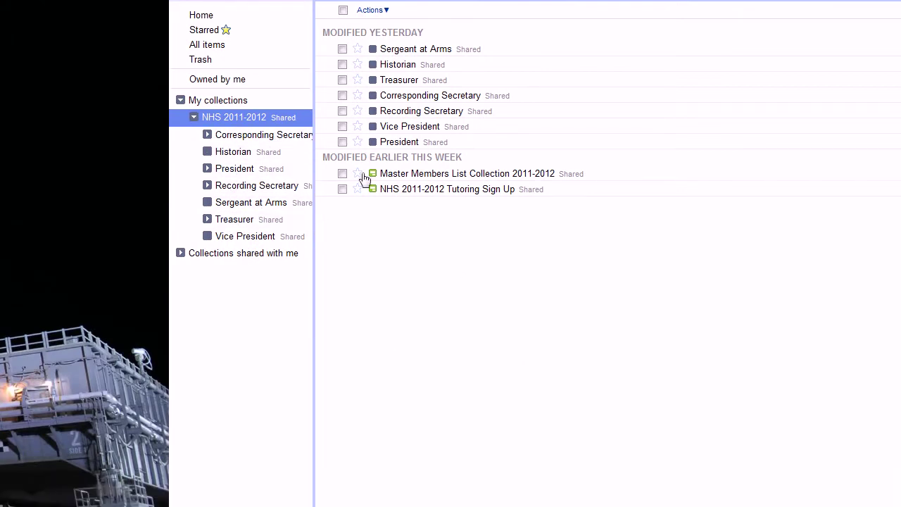
Step: Open the sharing settings of the NHS 2011-2012 collection
left_click(306, 146)
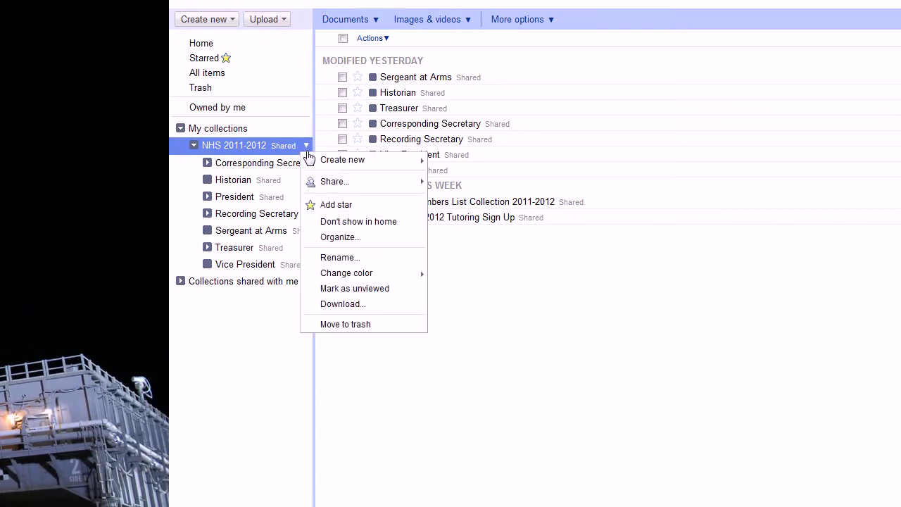
mouse_move(414, 192)
left_click(459, 181)
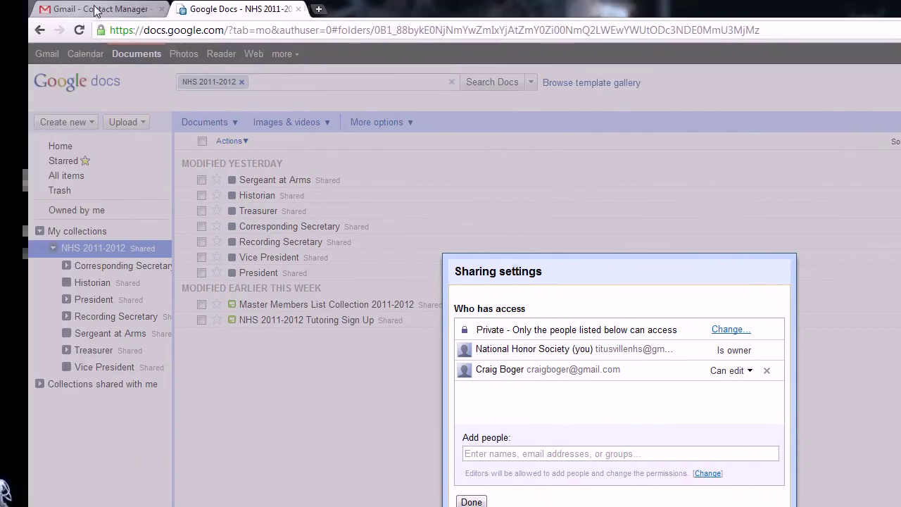
Step: Check the Officers group in the Gmail contacts, and open the contact picker from the collection's sharing settings in Google Docs
left_click(98, 10)
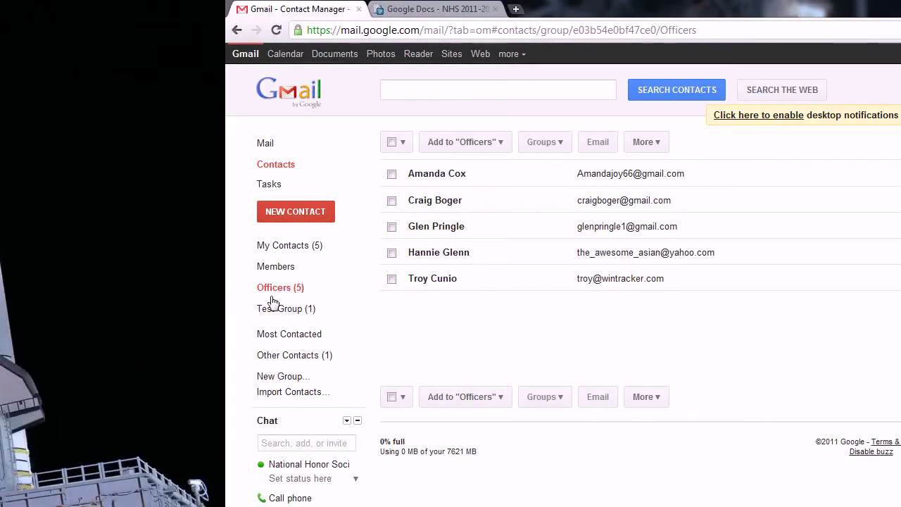
left_click(373, 9)
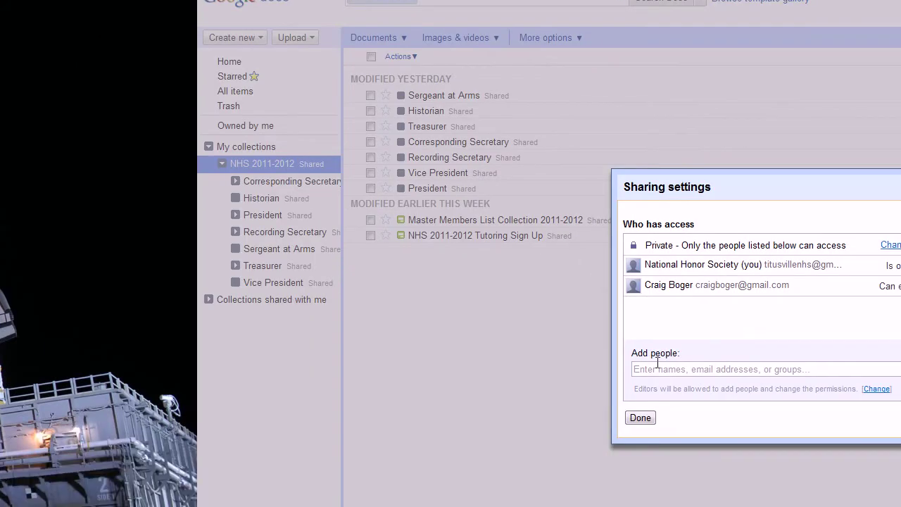
left_click(695, 452)
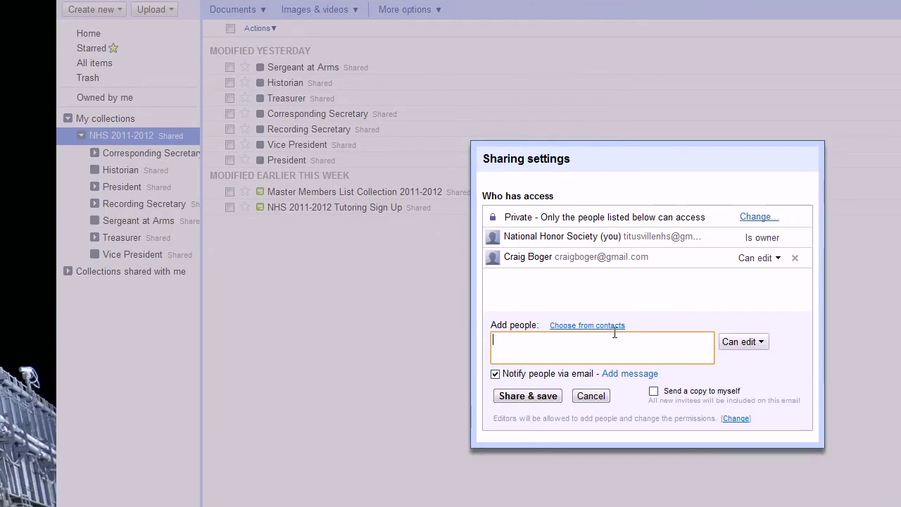
left_click(603, 325)
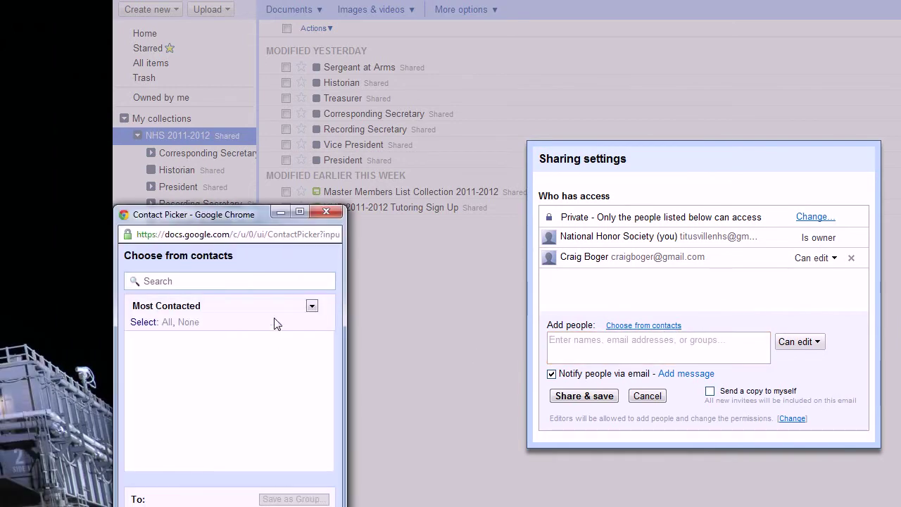
Step: Try to add the Officers group as a whole from the contact picker, and reopen the picker
left_click(302, 311)
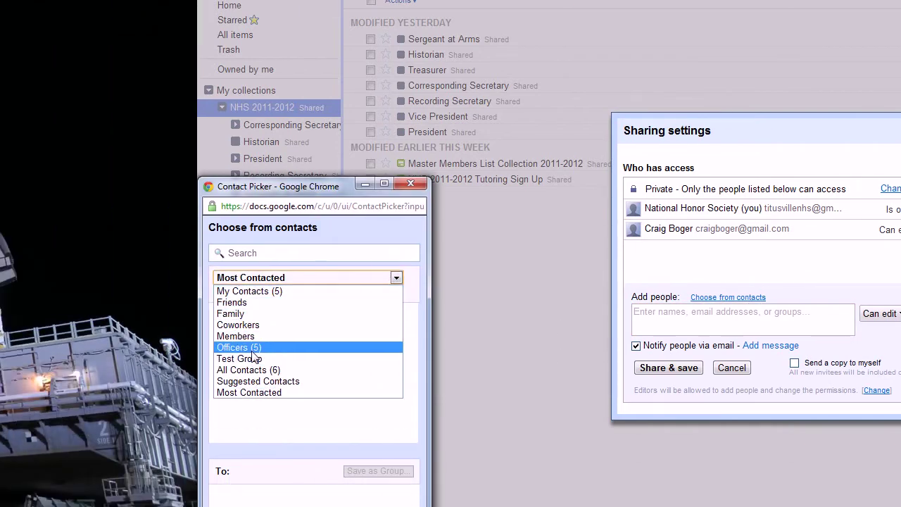
left_click(251, 351)
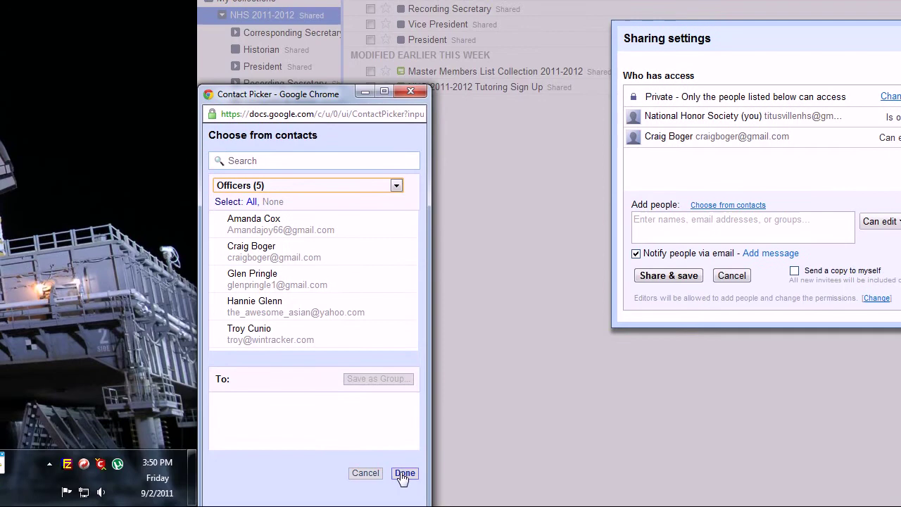
left_click(405, 473)
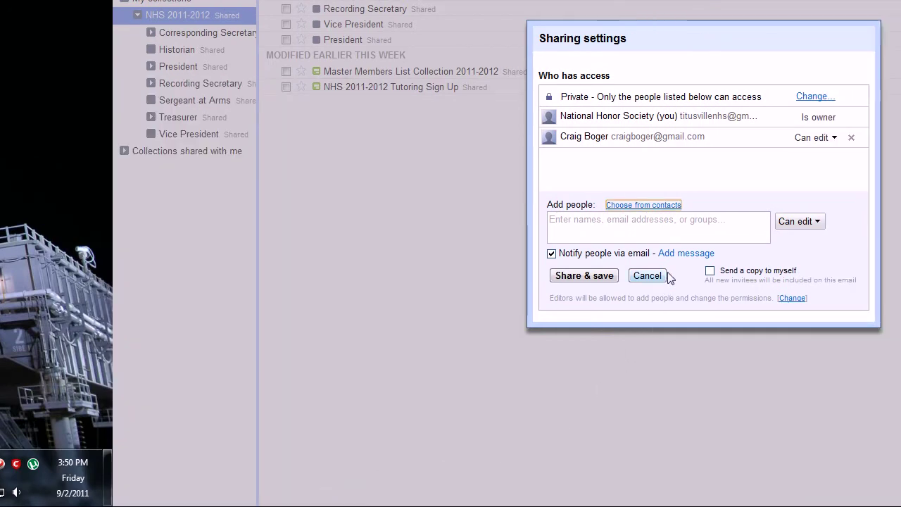
left_click(650, 205)
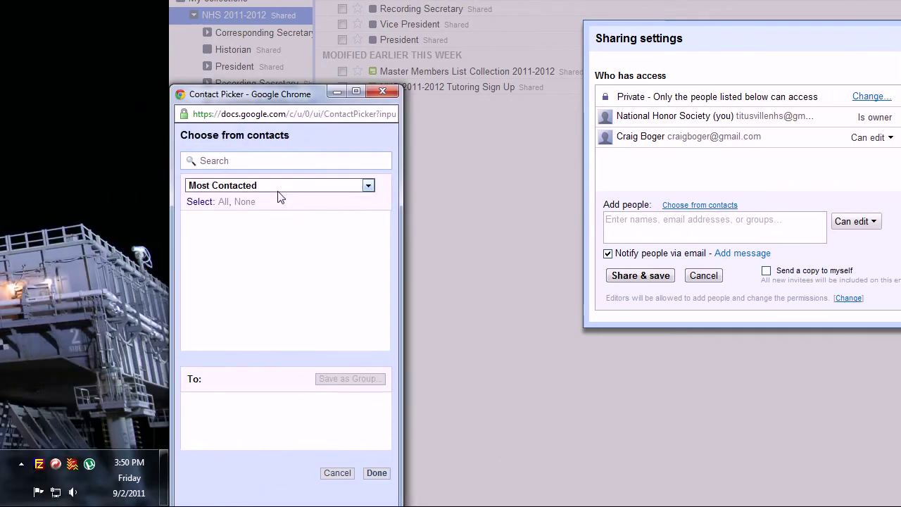
Step: Select all five contacts of the Officers group and add them to the people the collection is shared with
left_click(190, 186)
left_click(251, 254)
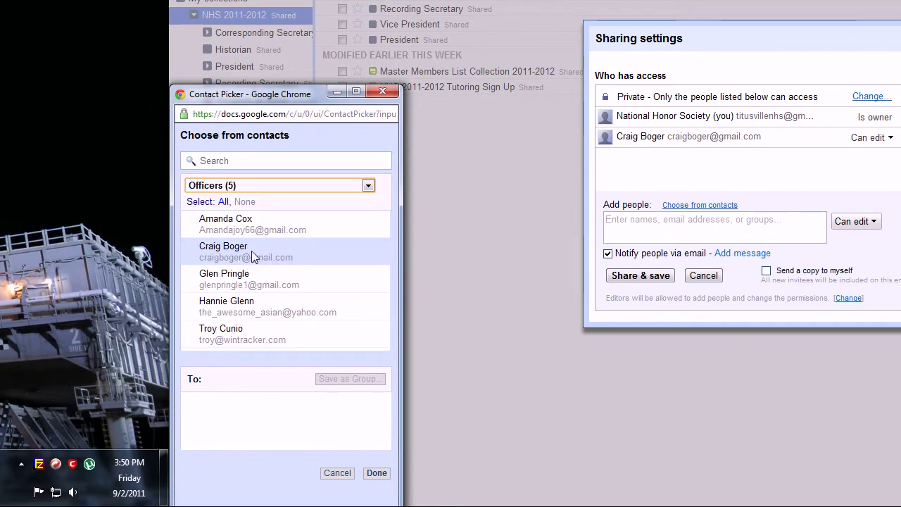
left_click(270, 238)
left_click(260, 254)
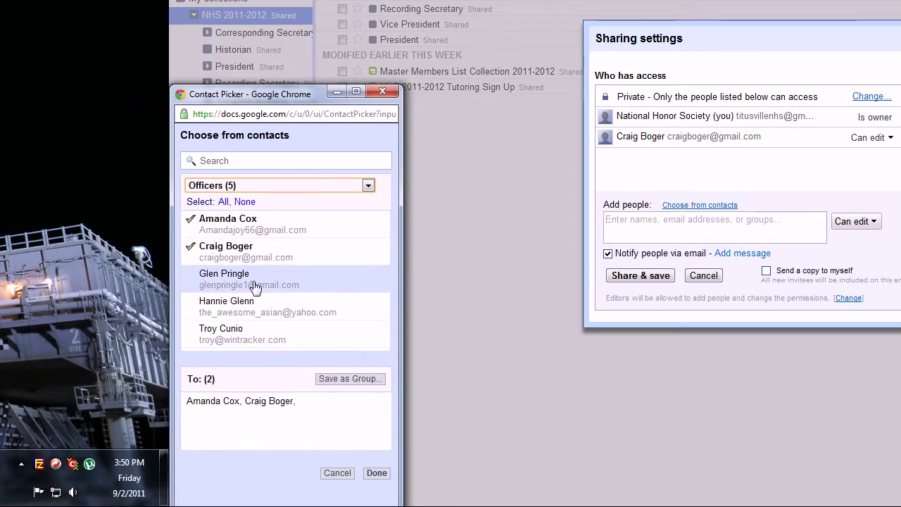
left_click(258, 282)
left_click(240, 335)
left_click(249, 313)
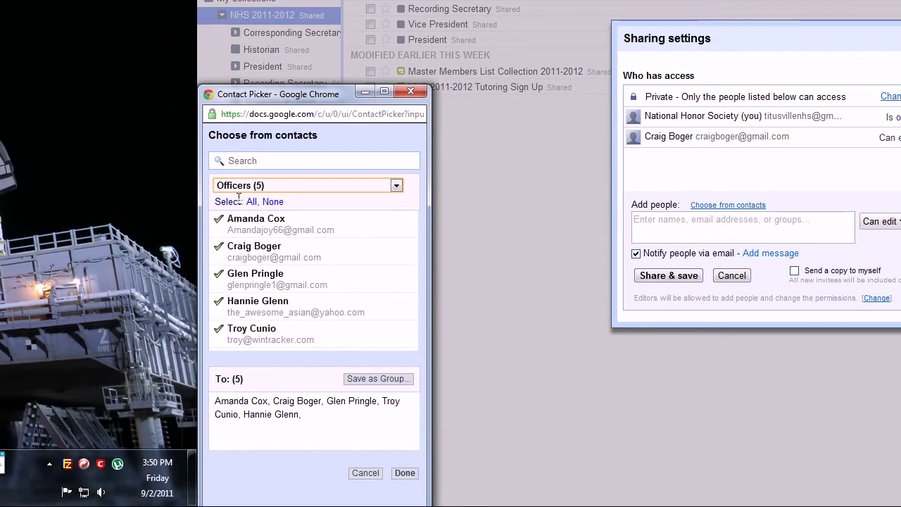
left_click(405, 473)
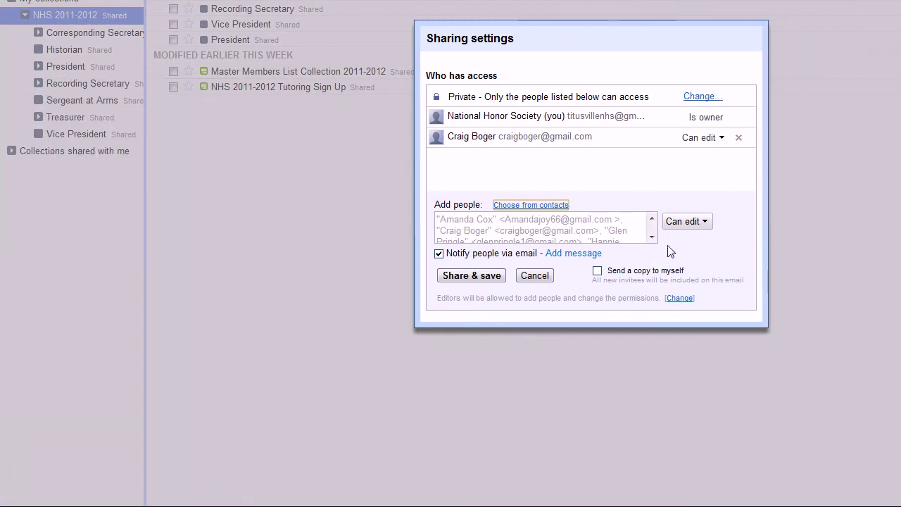
Step: Set the added officers' permission to Can view, share and save the collection, and close the sharing settings
left_click(686, 221)
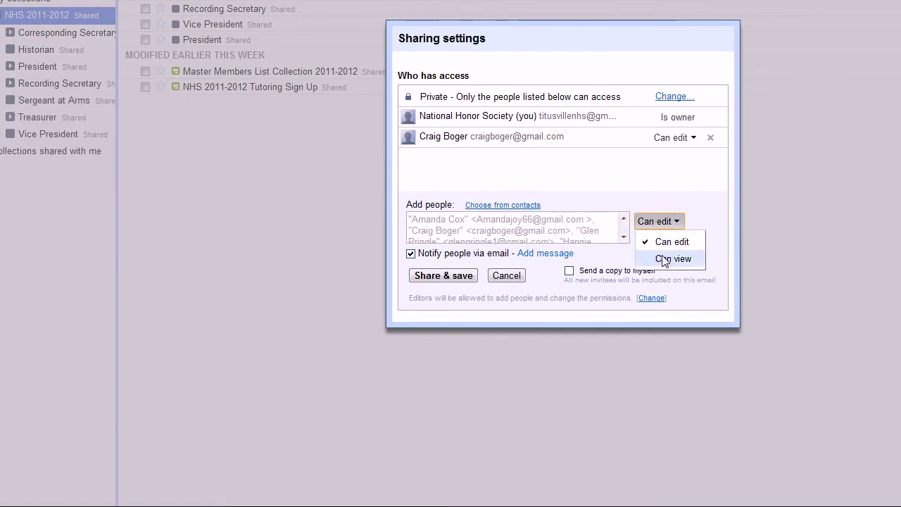
left_click(695, 259)
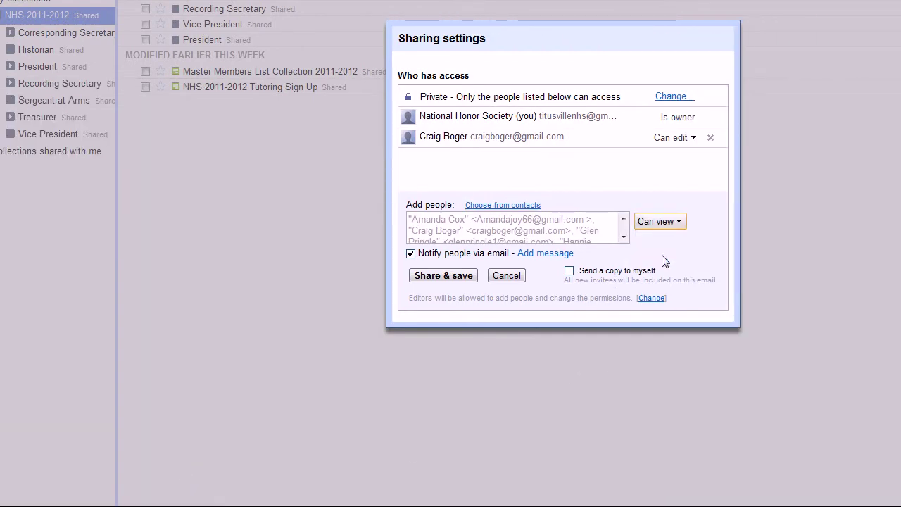
left_click(441, 278)
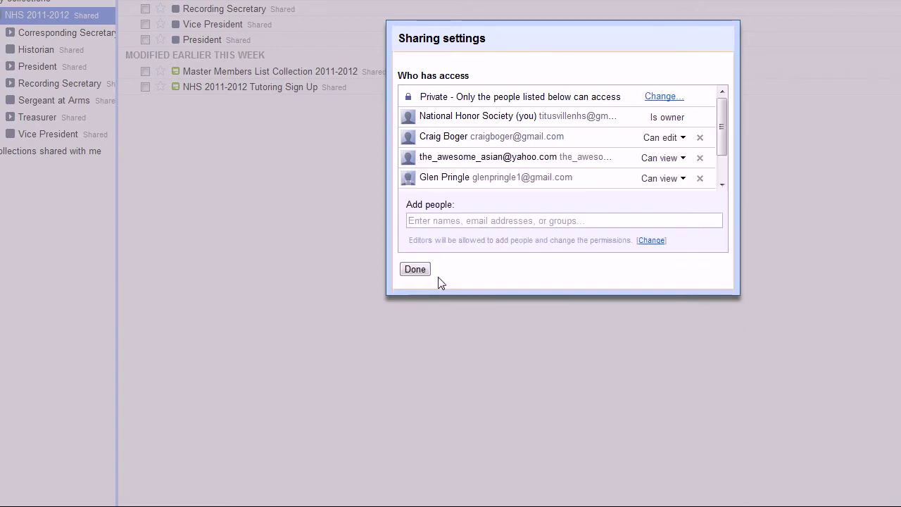
left_click(423, 270)
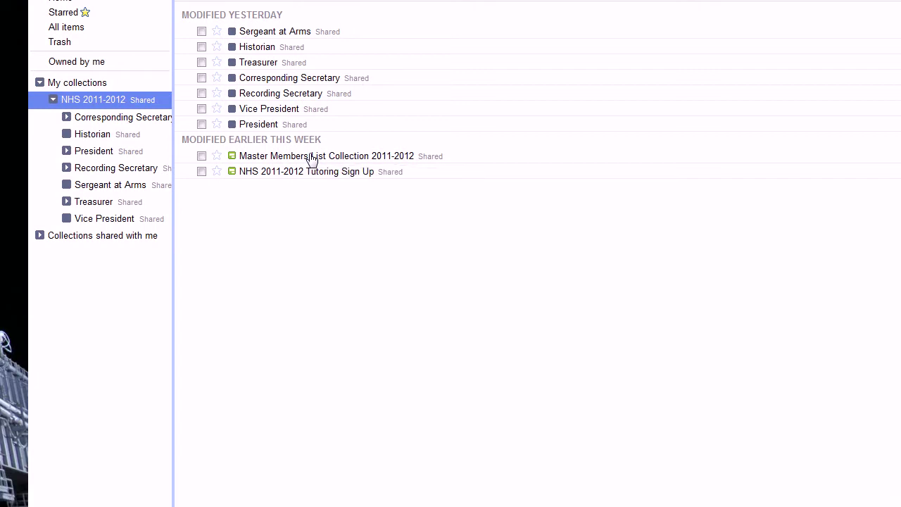
Step: View the Master Members List Collection 2011-2012 spreadsheet, close it, and open its sharing settings from the document list
left_click(312, 157)
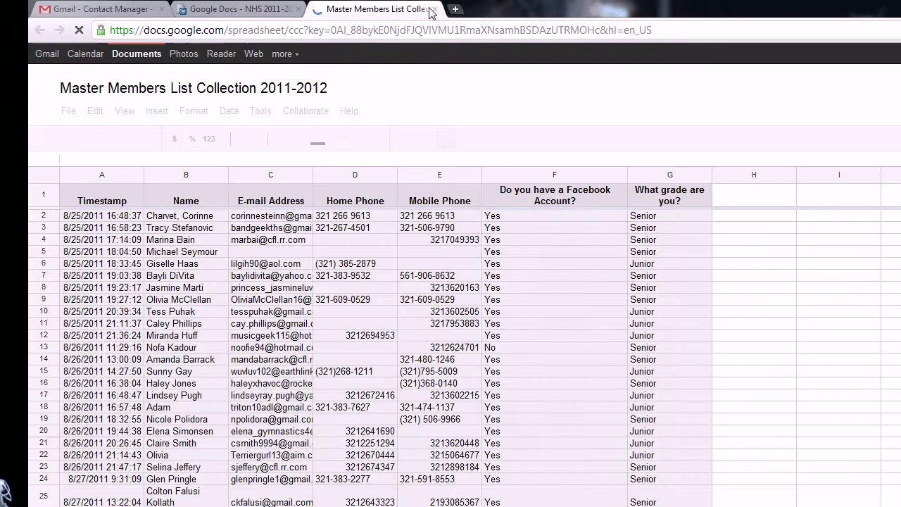
left_click(432, 9)
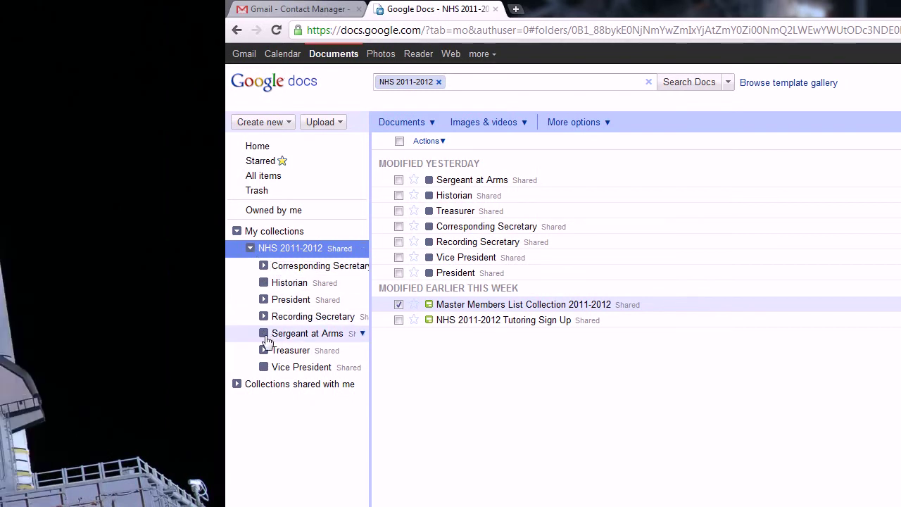
right_click(450, 308)
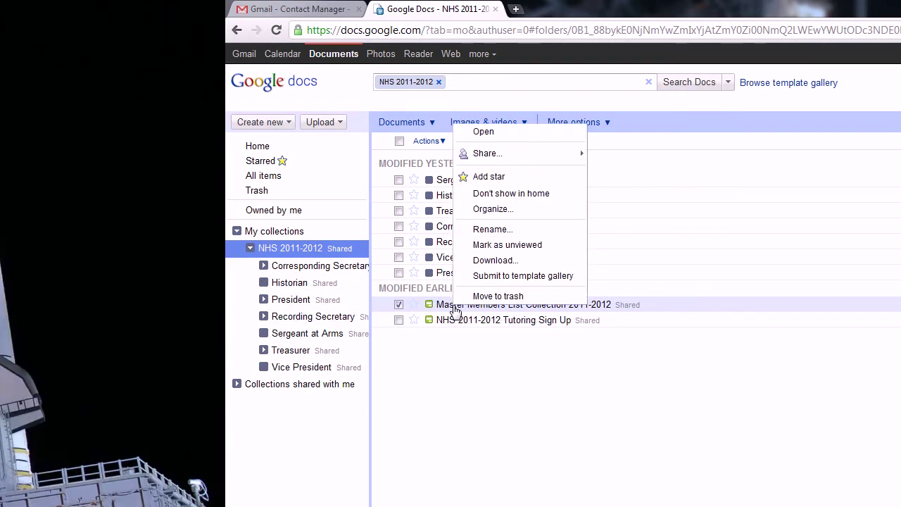
mouse_move(514, 154)
left_click(619, 169)
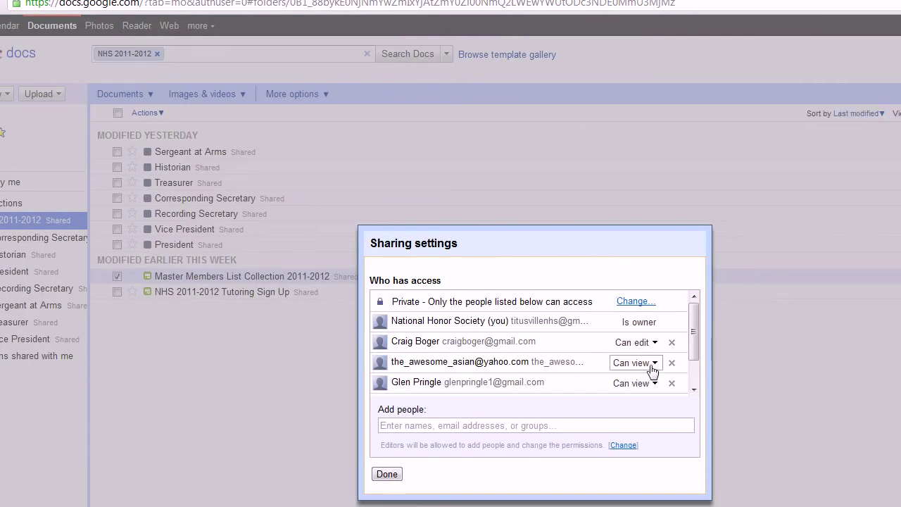
Step: Set the four view-only officers to Can edit on the Master Members List, save the changes, and close the sharing settings
left_click(653, 370)
left_click(648, 397)
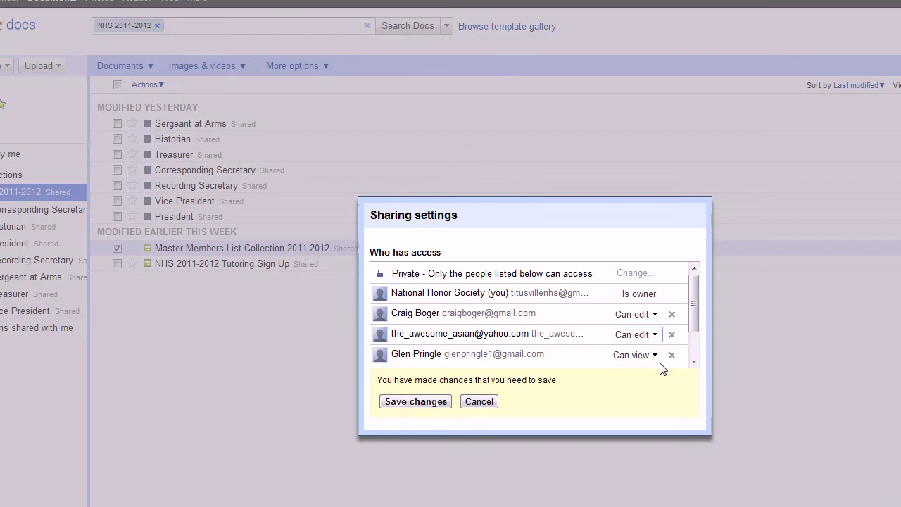
left_click_drag(663, 311, 658, 348)
left_click(608, 316)
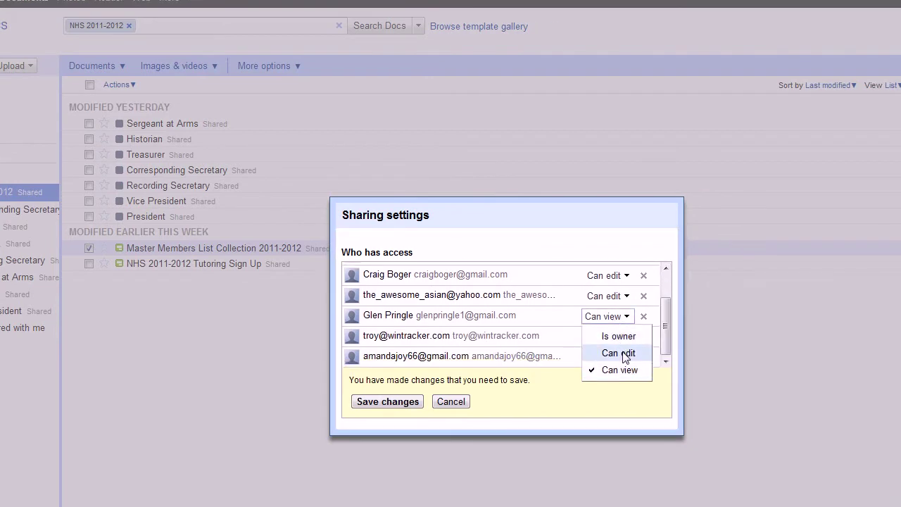
left_click(623, 352)
left_click(620, 337)
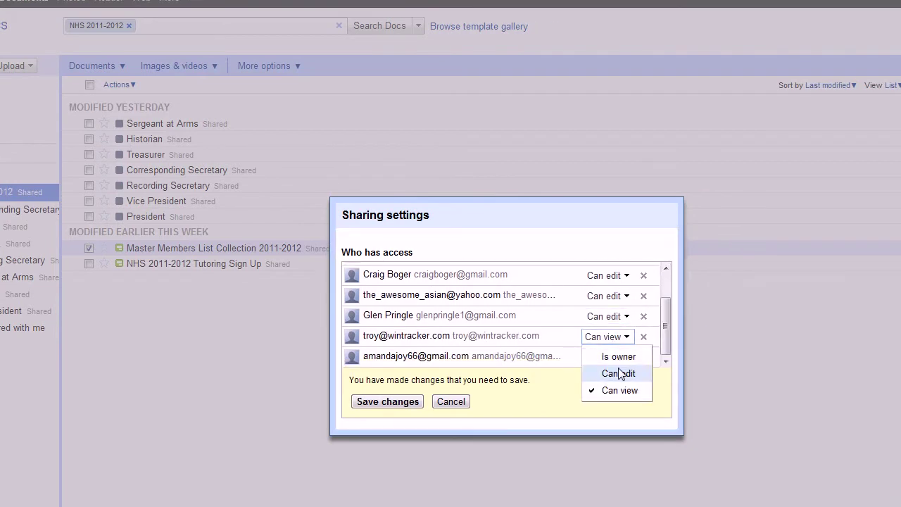
left_click(614, 372)
left_click(611, 357)
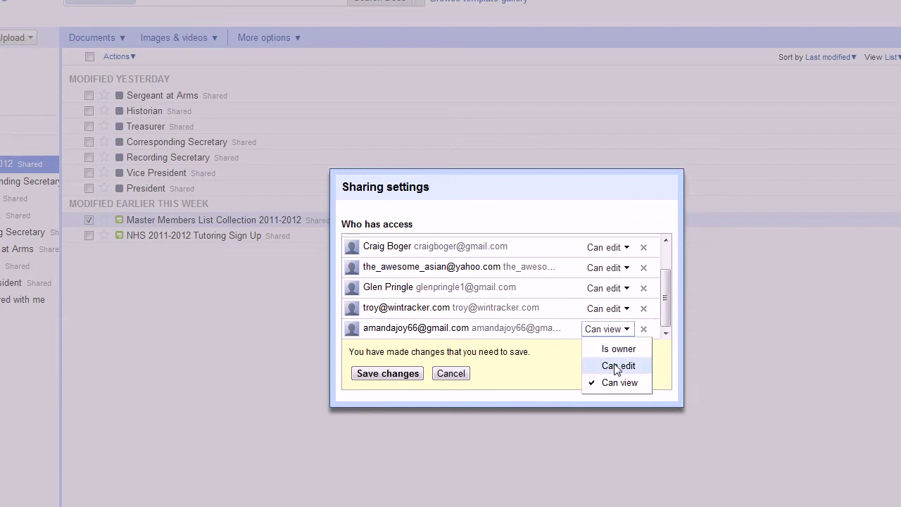
left_click(620, 393)
left_click(414, 376)
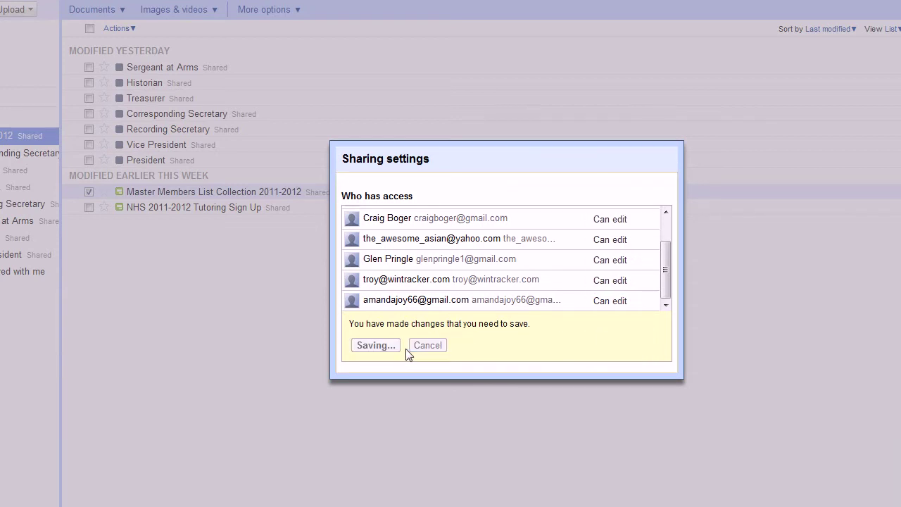
left_click(358, 389)
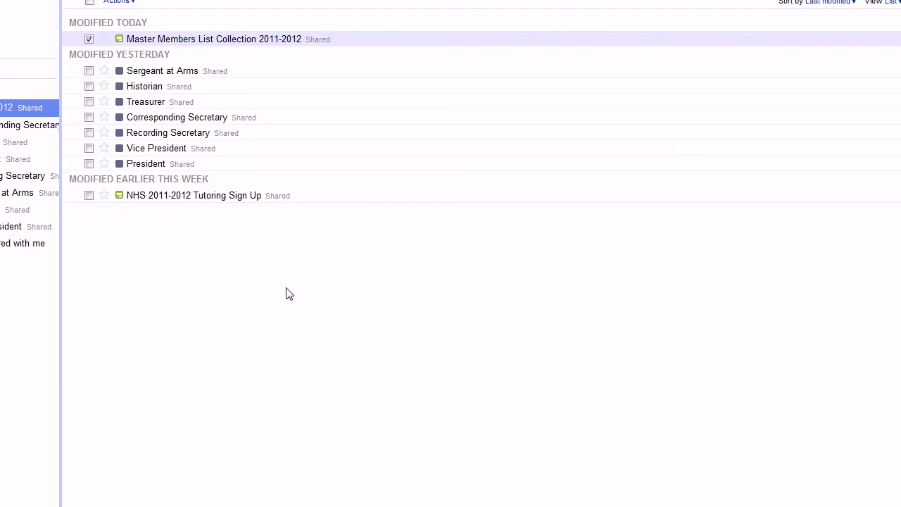
Step: Review who has access to the Corresponding Secretary collection in its sharing settings, and close them
left_click(232, 183)
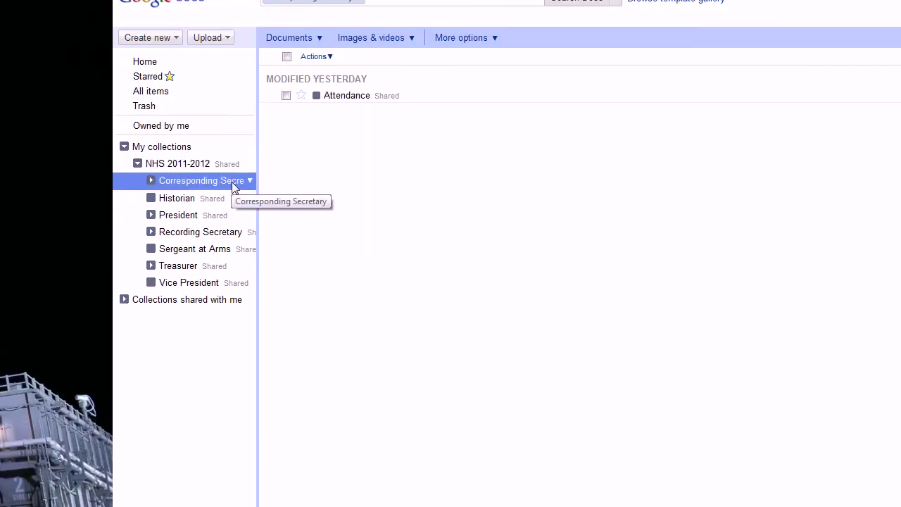
left_click(249, 181)
mouse_move(288, 217)
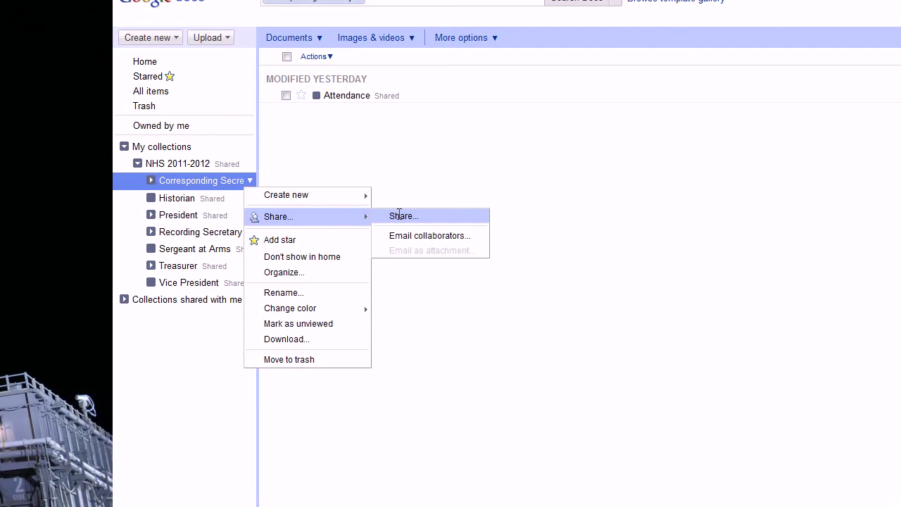
left_click(400, 215)
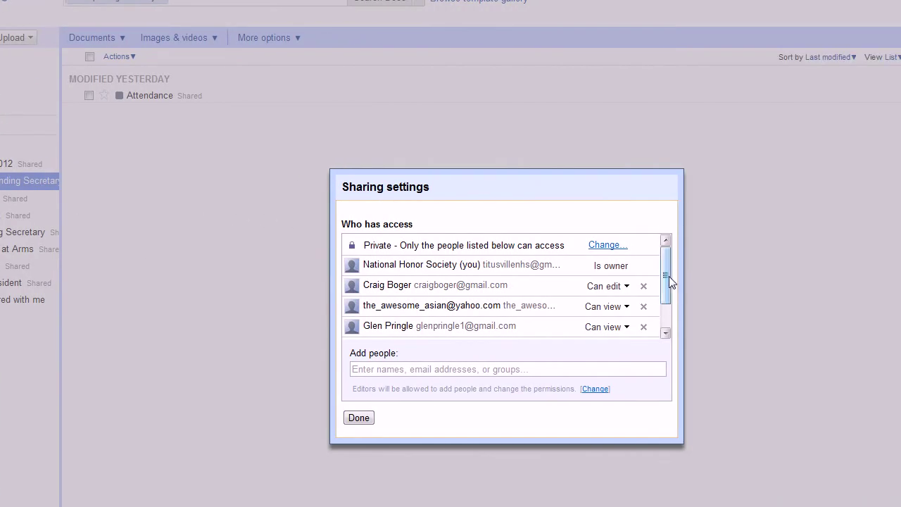
left_click_drag(894, 276, 893, 303)
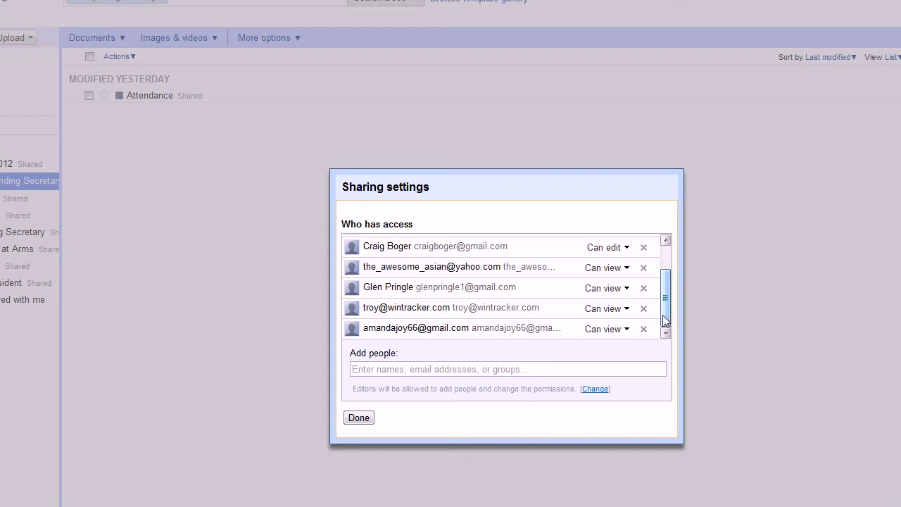
left_click(358, 417)
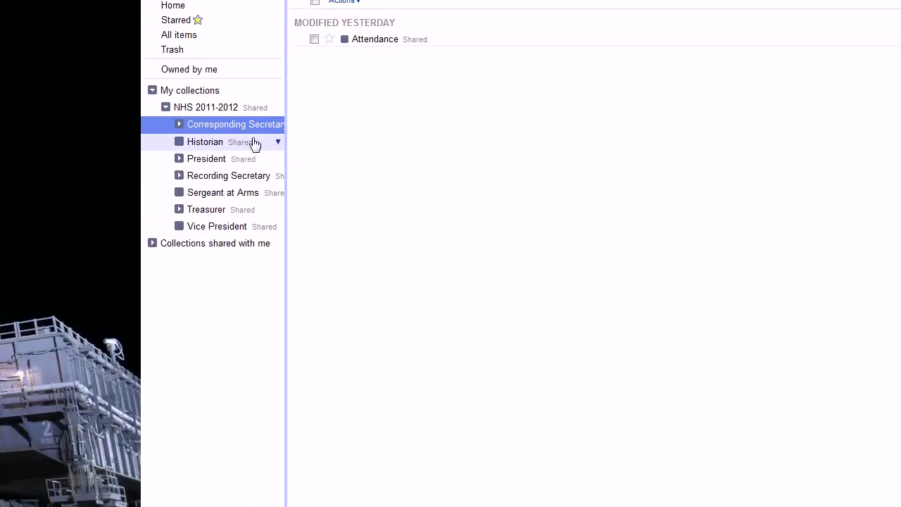
Step: Give the first view-only officer Can edit permission on the Historian collection, save the change, and close its sharing settings
left_click(112, 116)
left_click(138, 114)
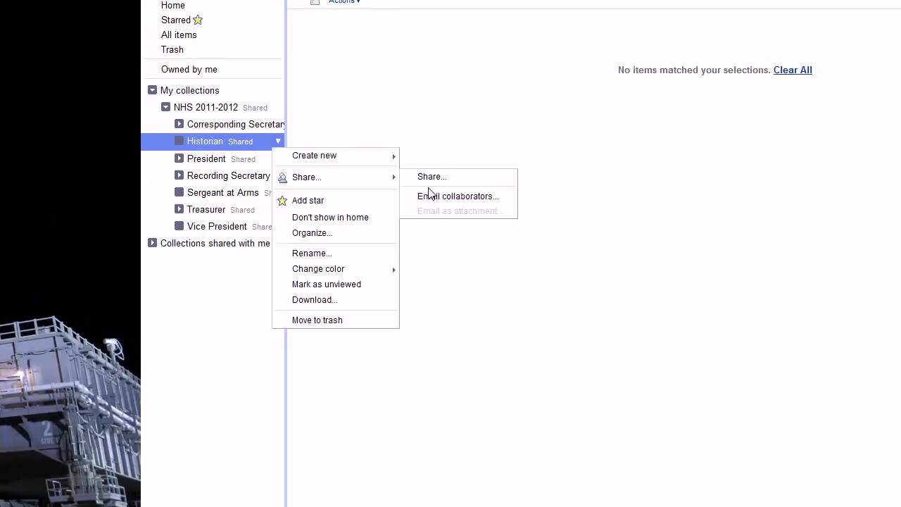
left_click(430, 186)
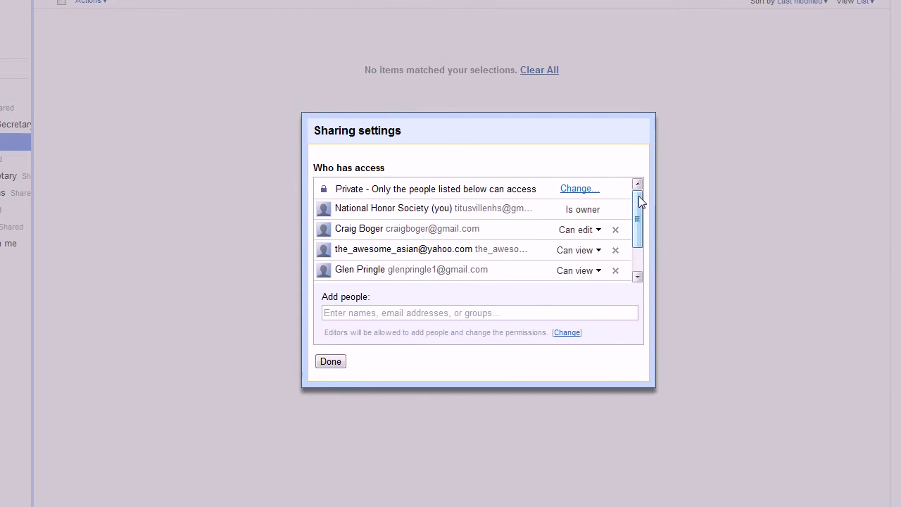
left_click_drag(666, 198, 663, 212)
left_click(607, 227)
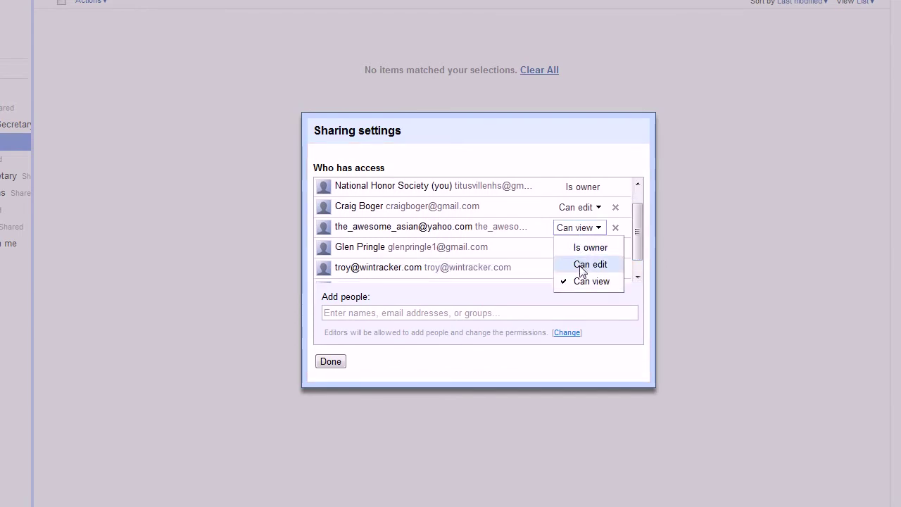
left_click(583, 266)
left_click(358, 323)
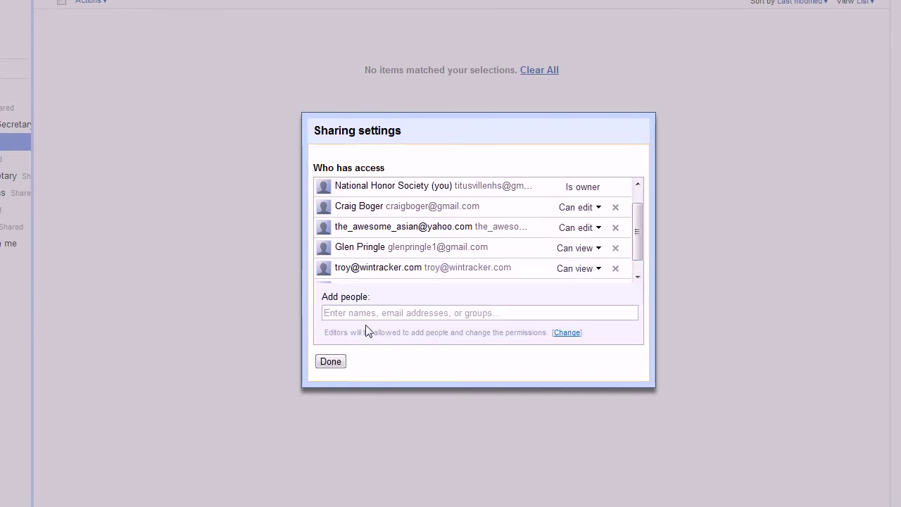
left_click(328, 362)
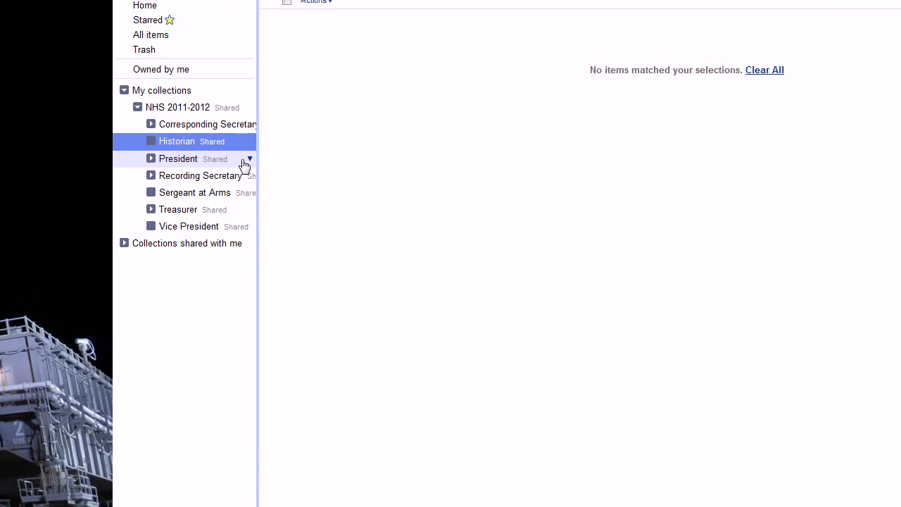
Step: Give the second-to-last officer listed Can edit permission on the President collection, save the change, and close its sharing settings
left_click(244, 161)
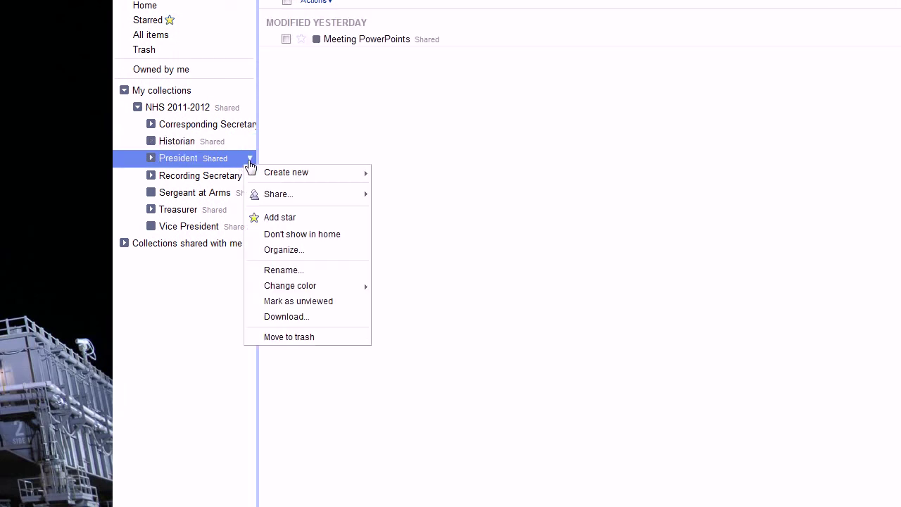
mouse_move(285, 194)
left_click(415, 198)
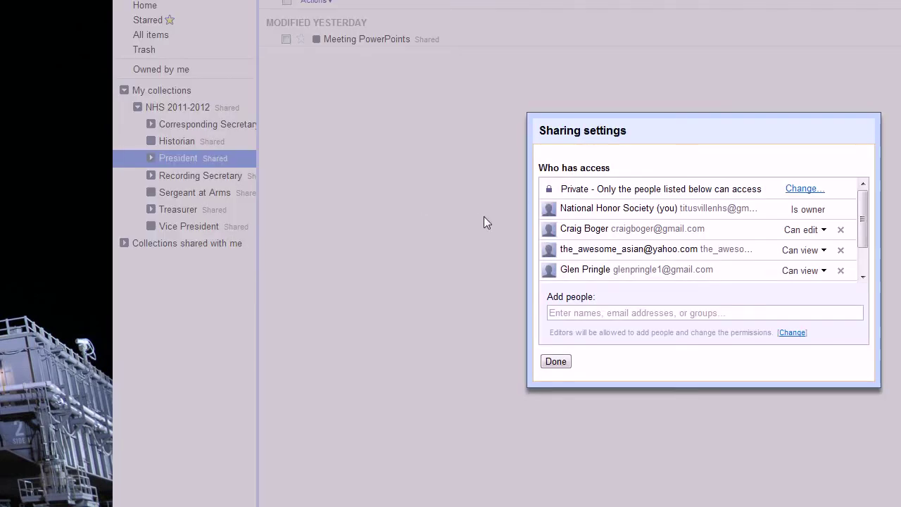
scroll(856, 237, "down", 2)
scroll(659, 237, "down", 1)
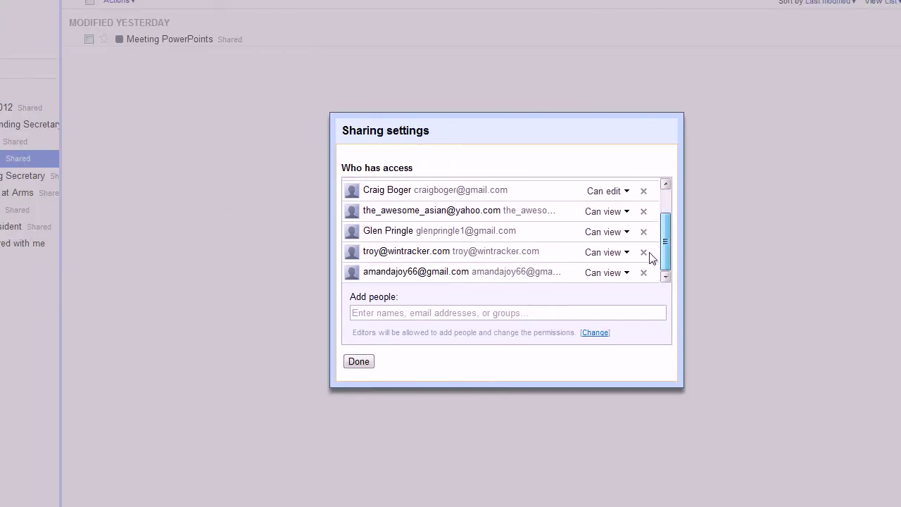
left_click(616, 253)
left_click(610, 288)
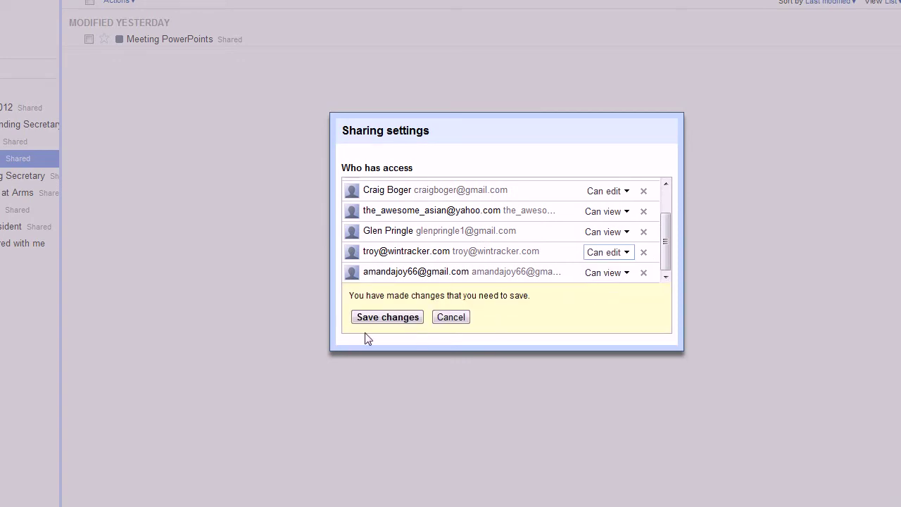
left_click(386, 318)
left_click(358, 362)
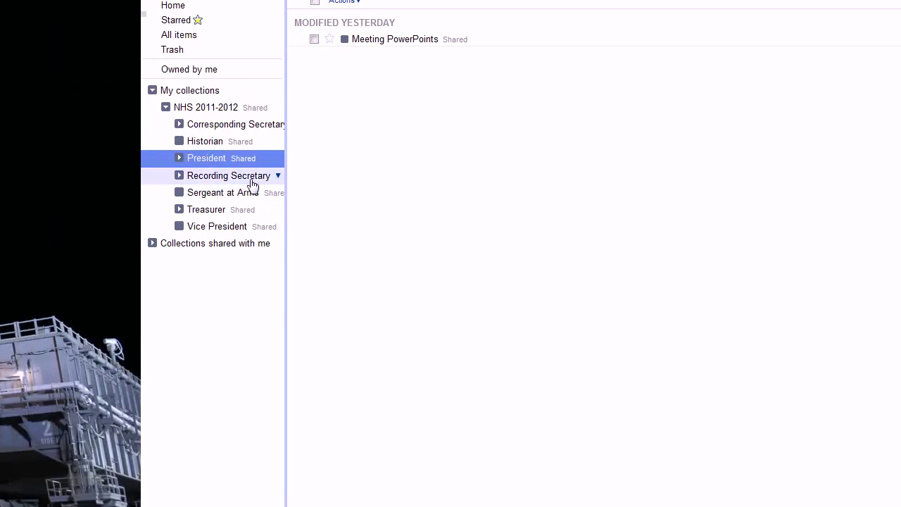
Step: Give the last officer listed Can edit permission on the Recording Secretary collection, save the change, and close its sharing settings
left_click(253, 185)
left_click(278, 176)
mouse_move(306, 210)
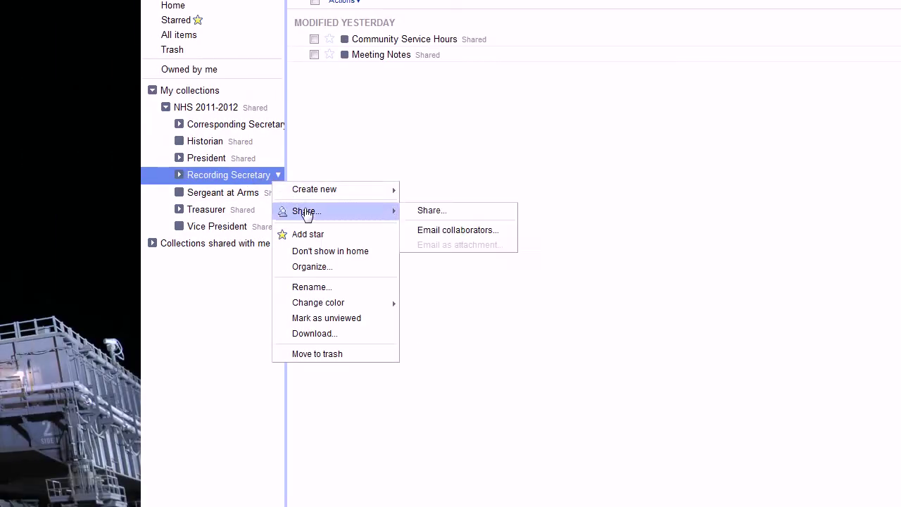
left_click(420, 213)
left_click_drag(672, 222, 666, 252)
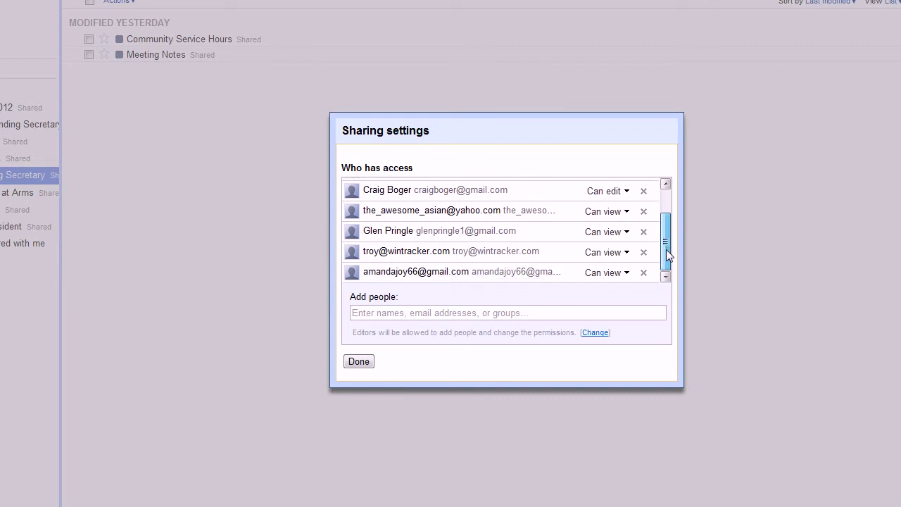
left_click(626, 275)
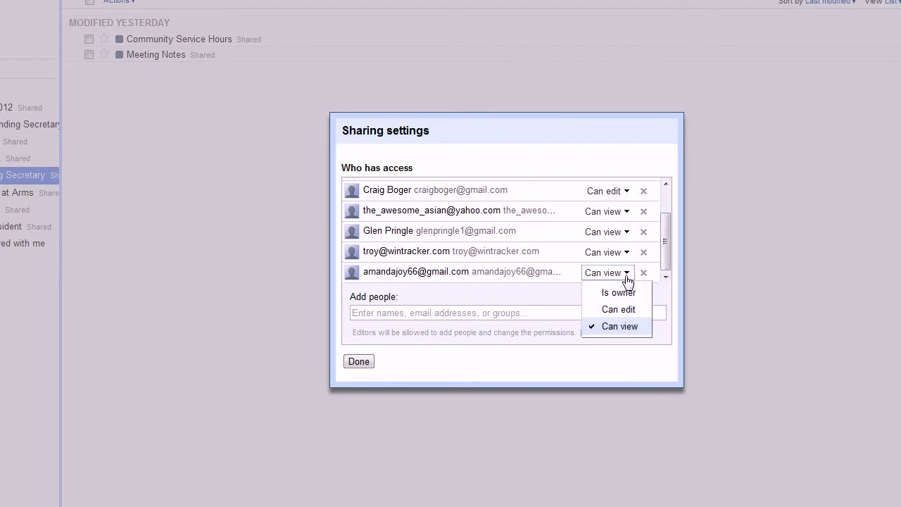
left_click(623, 311)
left_click(371, 316)
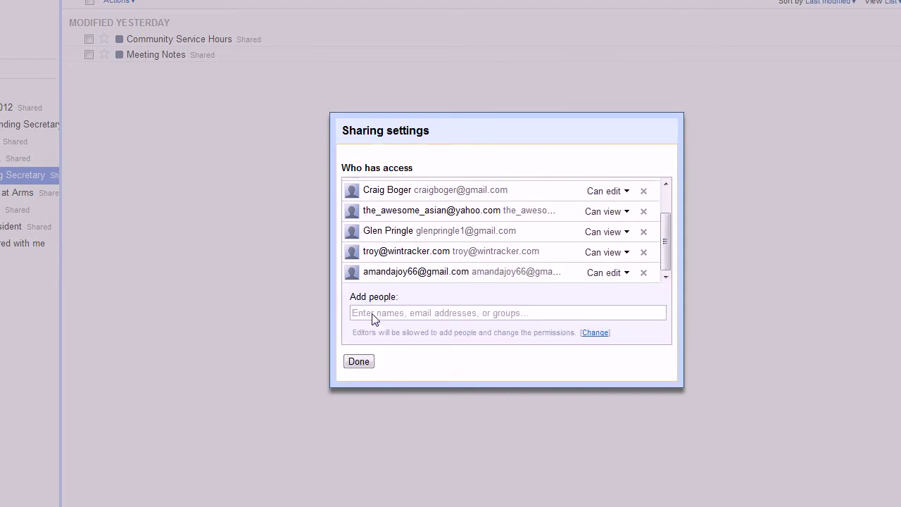
left_click(374, 363)
Step: Look through the Sergeant at Arms, Treasurer and Vice President collections, and return to the contents of NHS 2011-2012
left_click(48, 196)
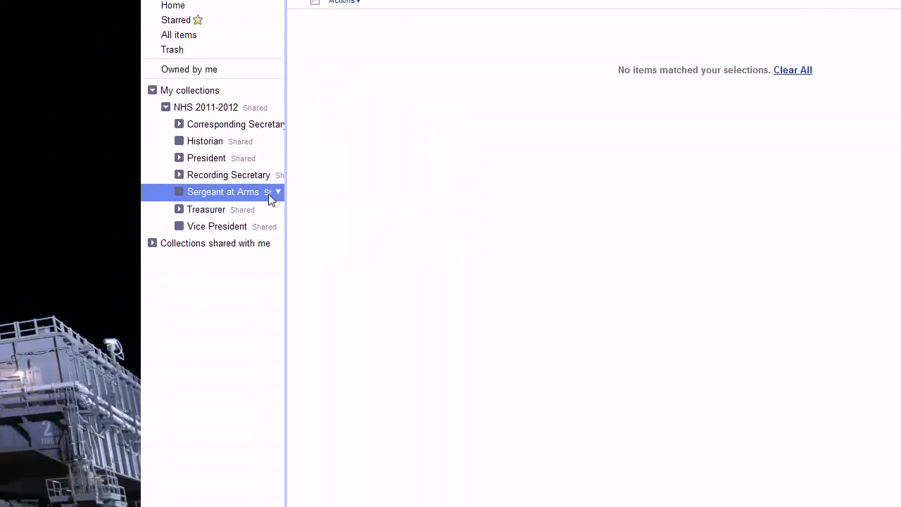
left_click(258, 208)
left_click(279, 209)
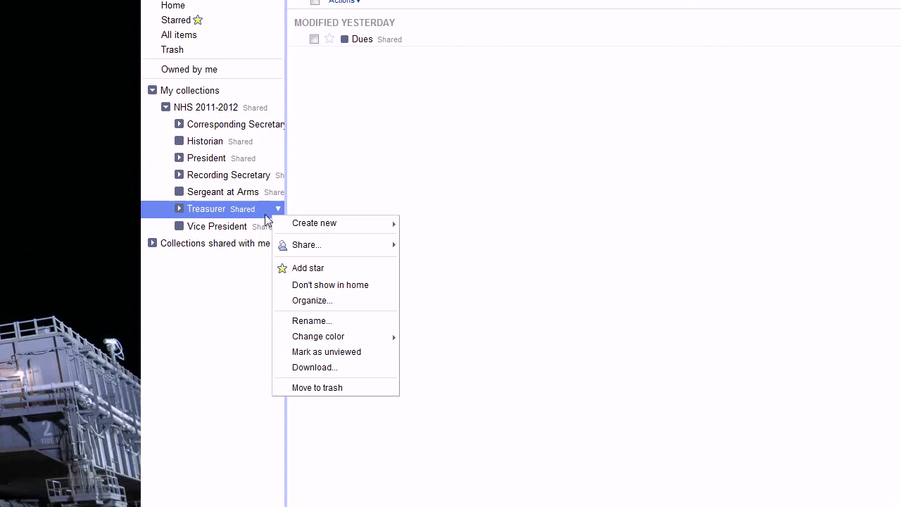
mouse_move(309, 248)
left_click(246, 226)
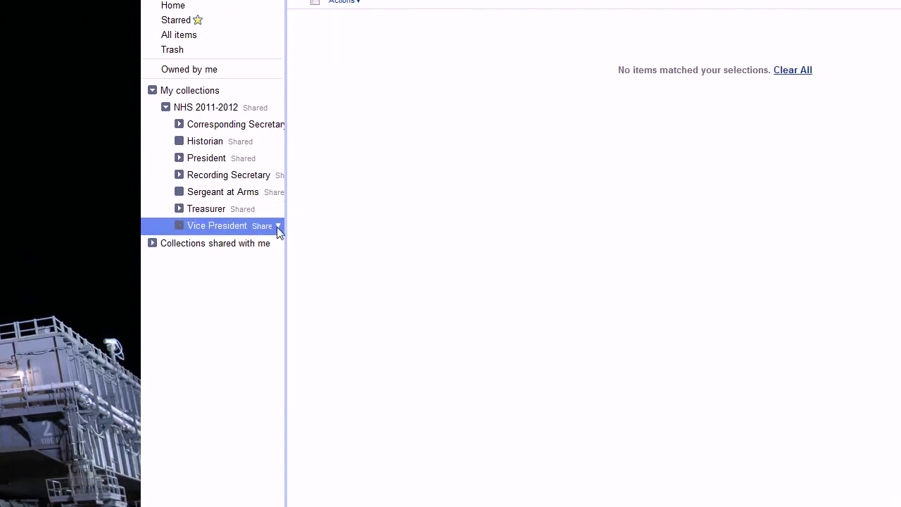
left_click(278, 226)
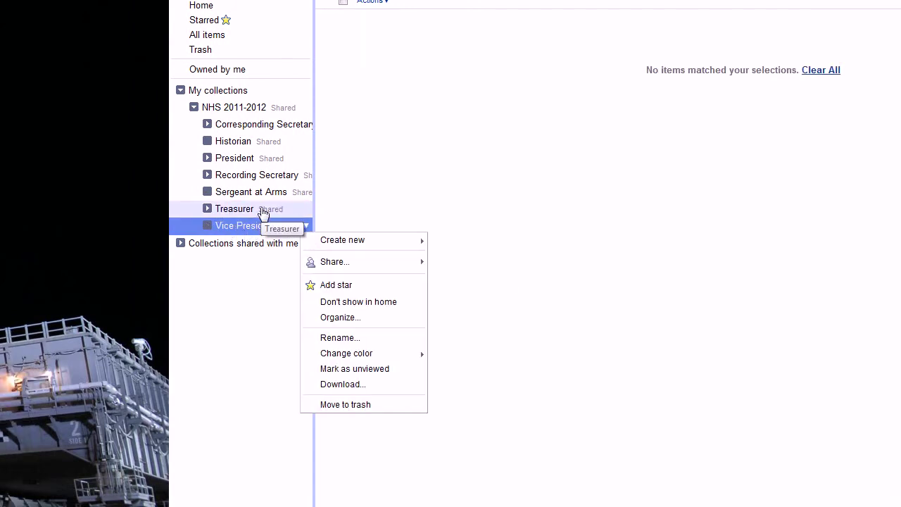
left_click(262, 210)
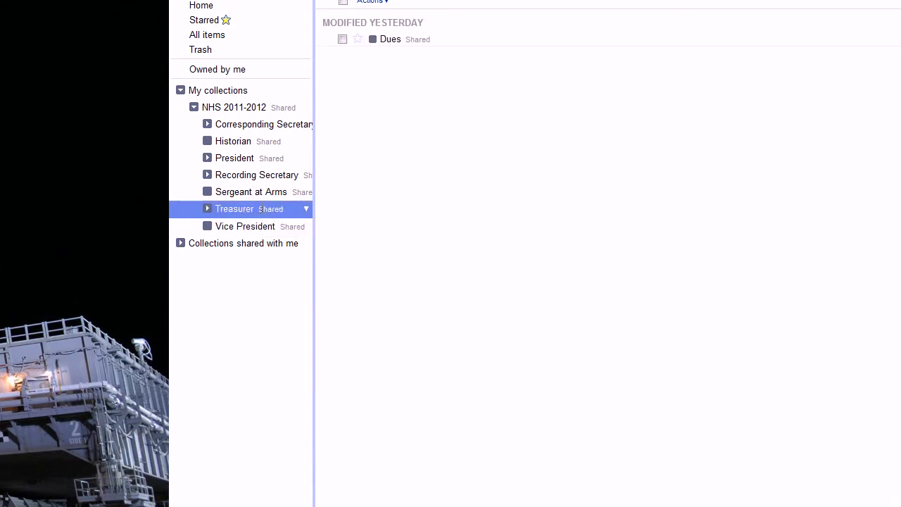
left_click(306, 210)
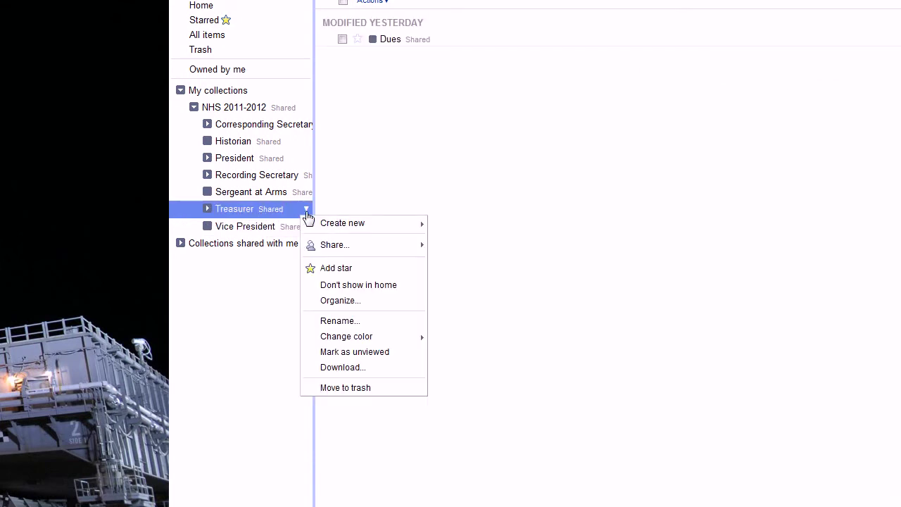
left_click(266, 194)
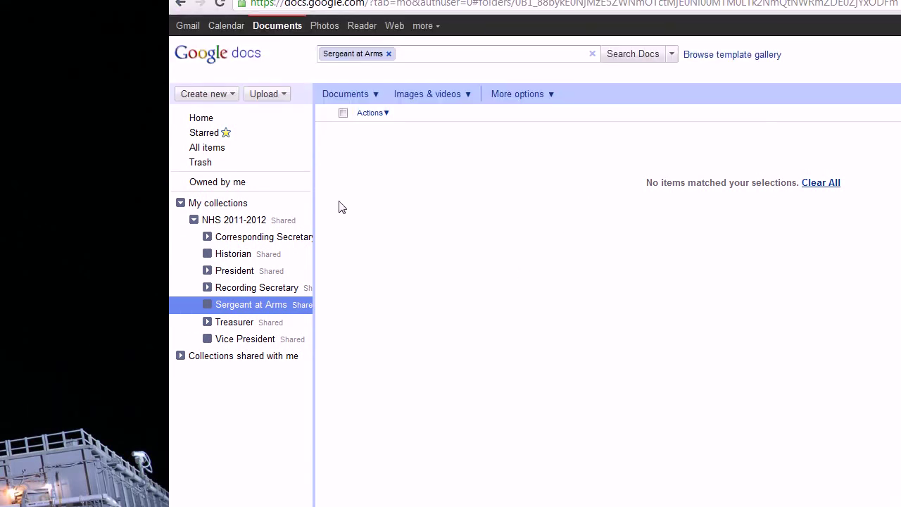
left_click(282, 220)
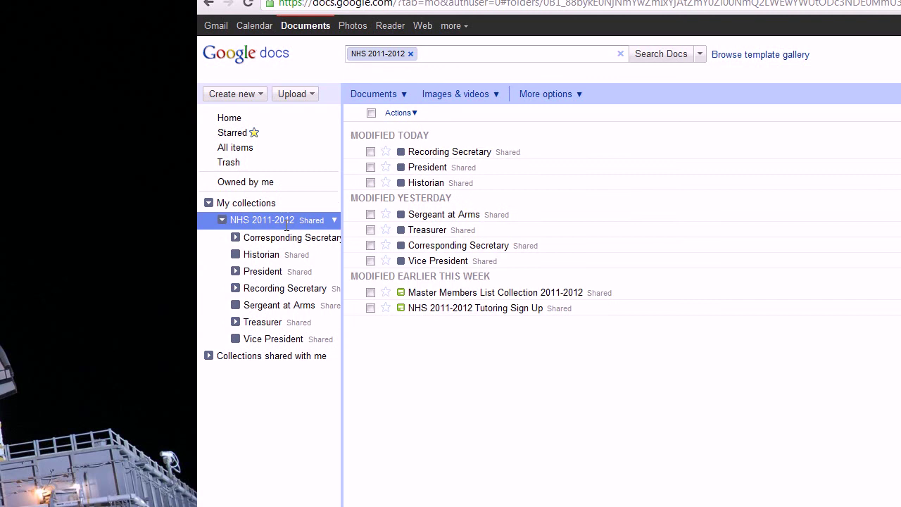